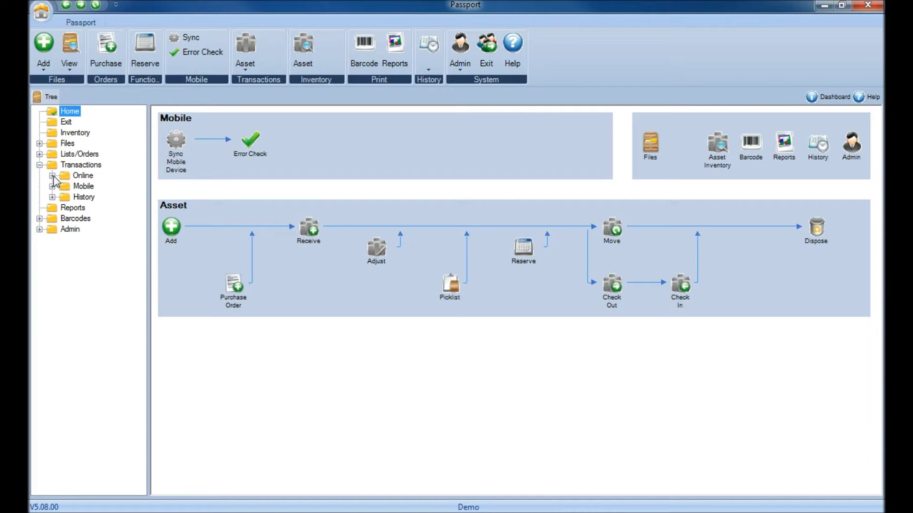
# Open the asset check-out transaction and enter RES#0201 as the reservation.
pyautogui.click(53, 177)
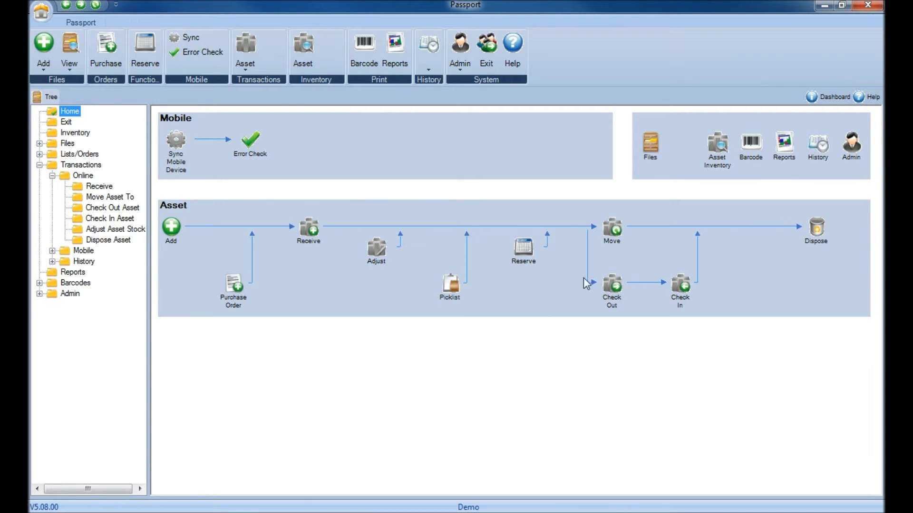
pyautogui.click(614, 284)
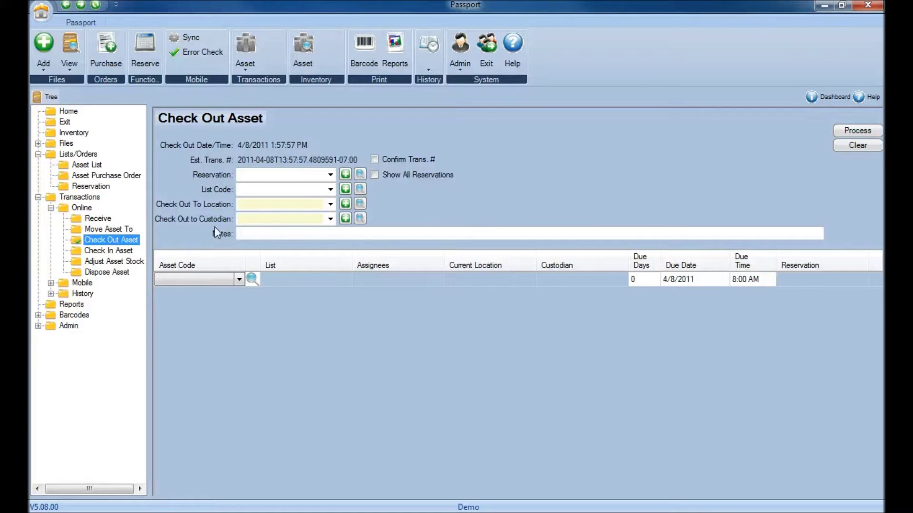
pyautogui.click(249, 175)
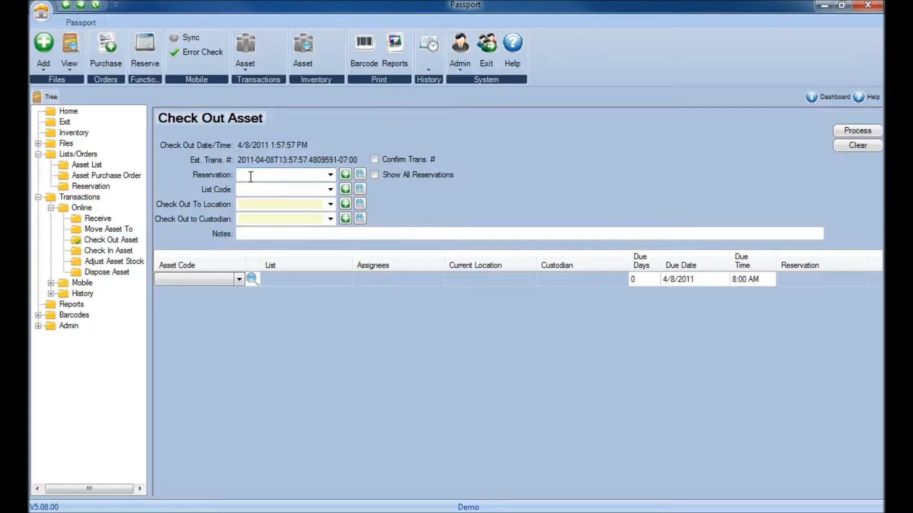
pyautogui.write('rES#0201')
pyautogui.press('Down')
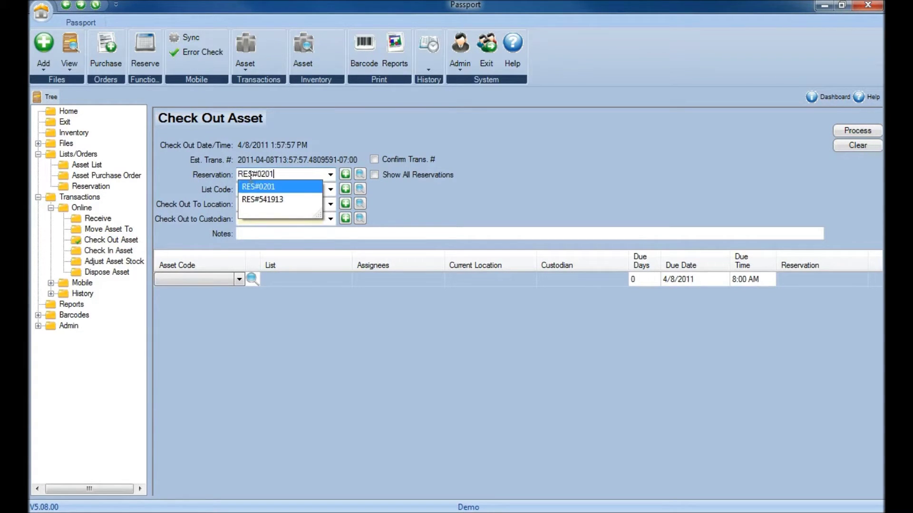
pyautogui.click(333, 172)
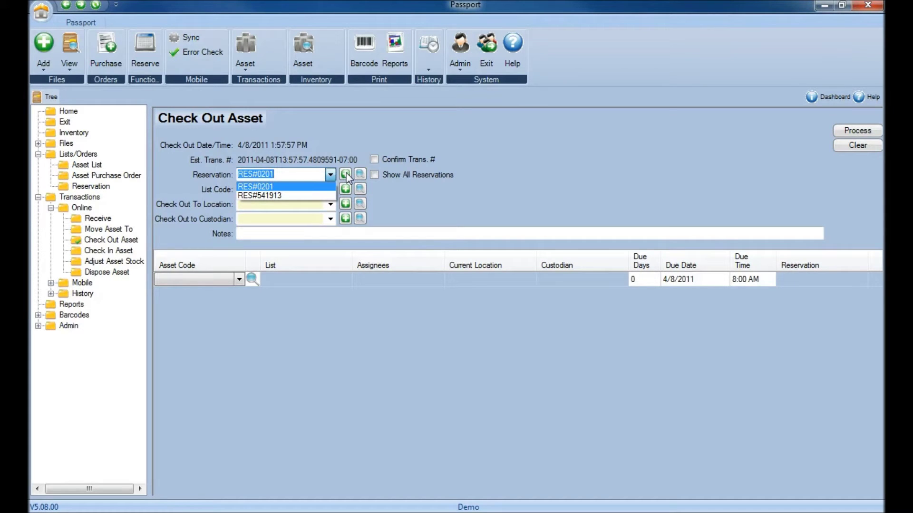
pyautogui.click(346, 177)
pyautogui.click(346, 177)
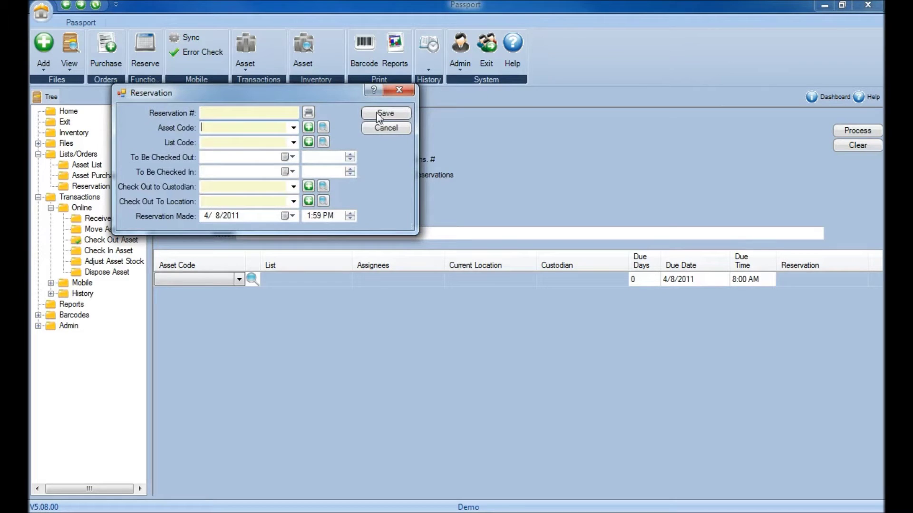
pyautogui.click(385, 128)
# Look up reservation RES#0201, load it into the check-out and process the transaction.
pyautogui.click(363, 172)
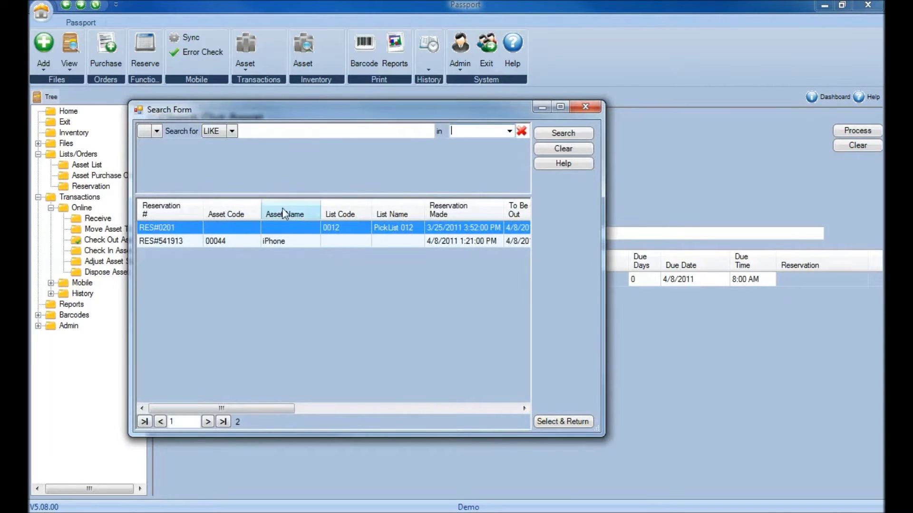
pyautogui.click(156, 227)
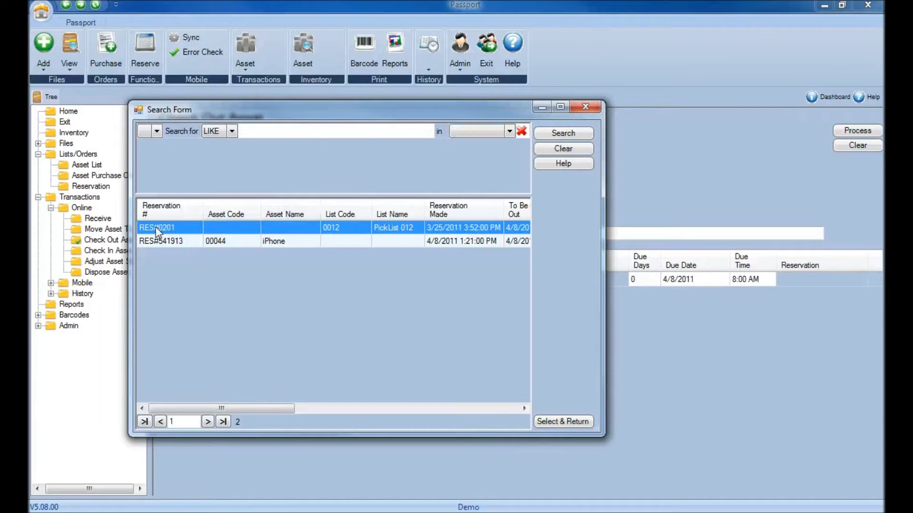
pyautogui.click(559, 424)
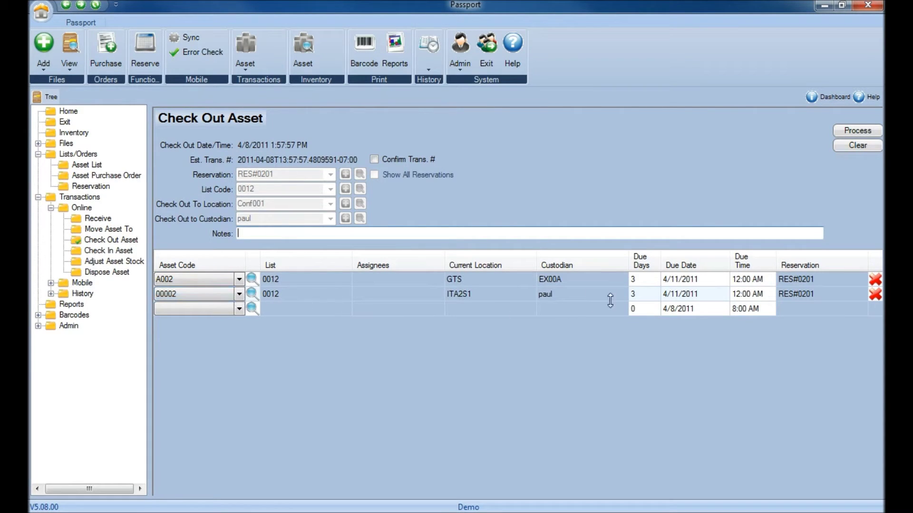
pyautogui.click(860, 132)
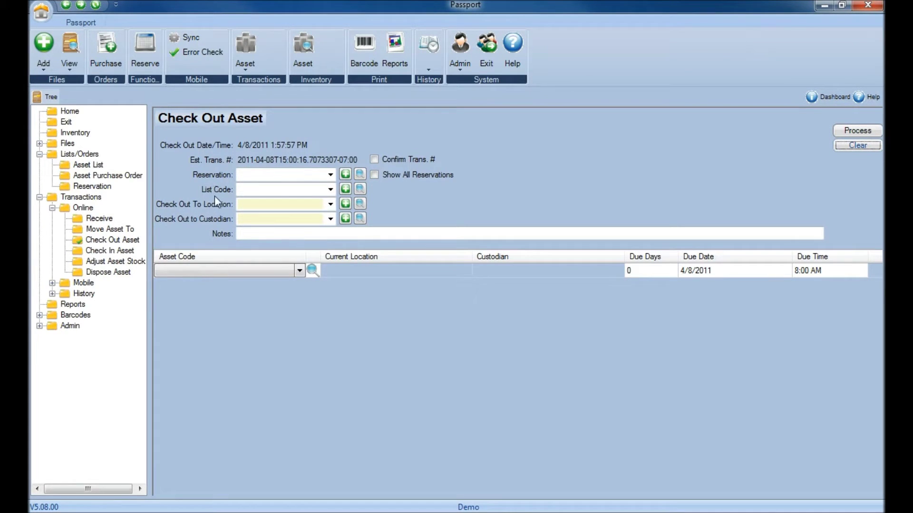
pyautogui.click(255, 190)
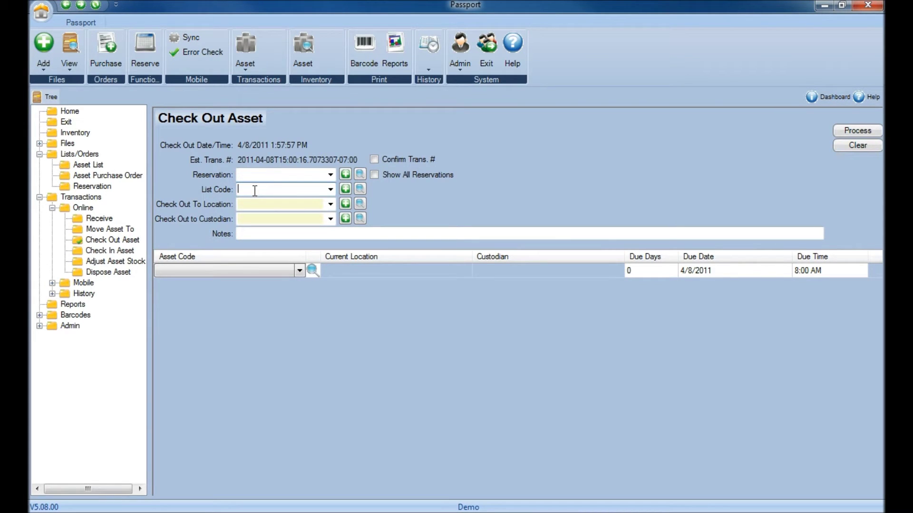
pyautogui.click(345, 189)
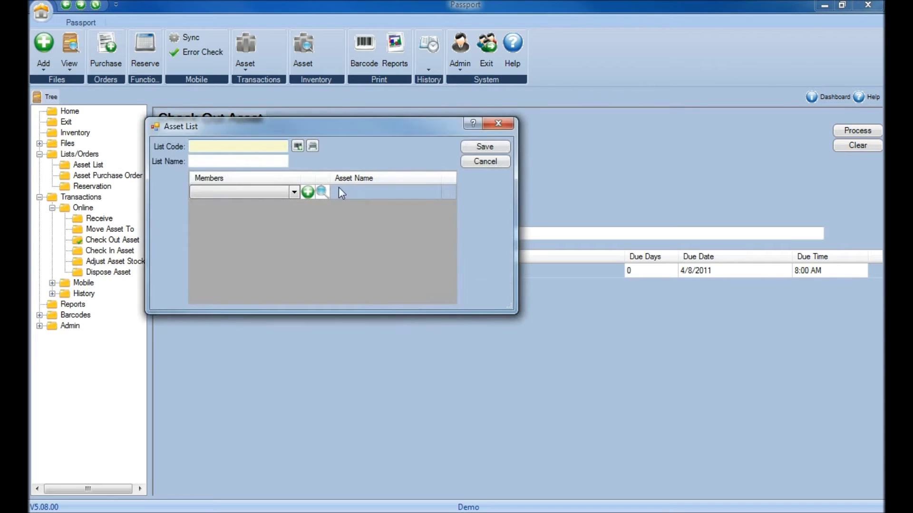
pyautogui.click(467, 161)
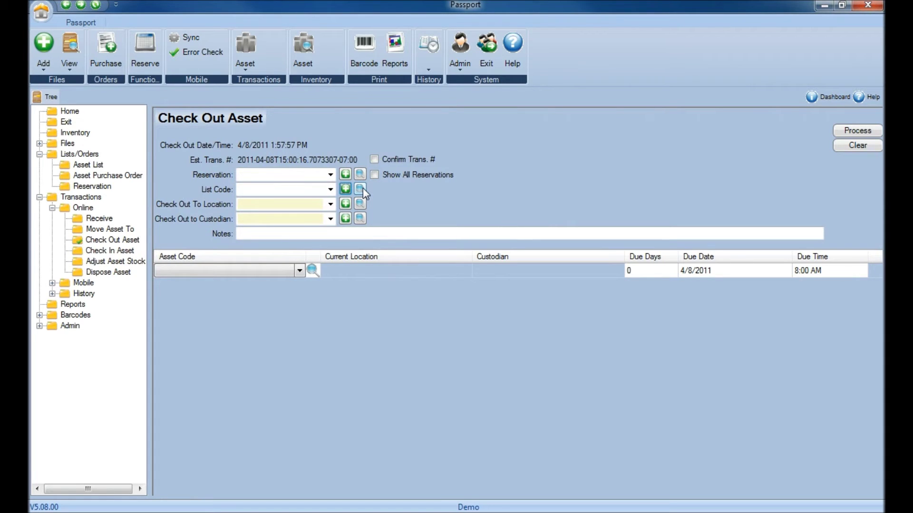
# Check out the assets of list PL#85419 to location GTS and the chosen custodian, and process the transaction.
pyautogui.click(360, 189)
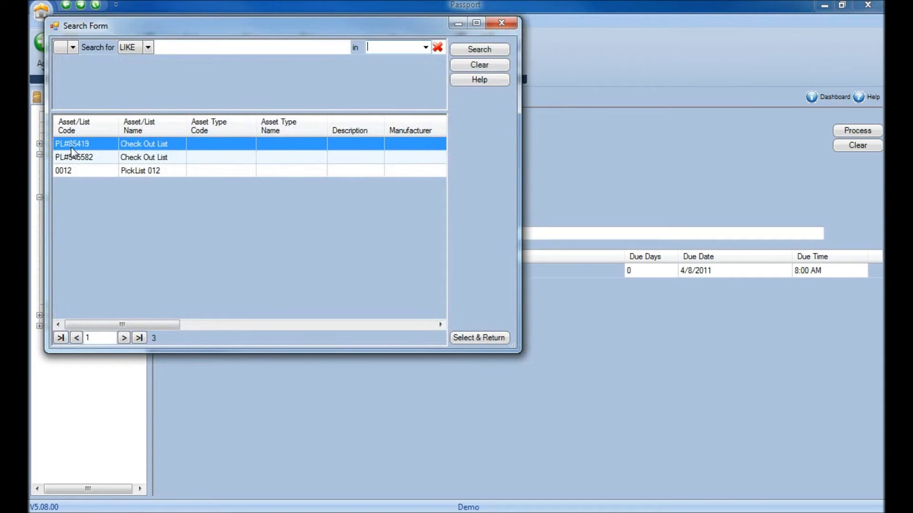
pyautogui.click(478, 338)
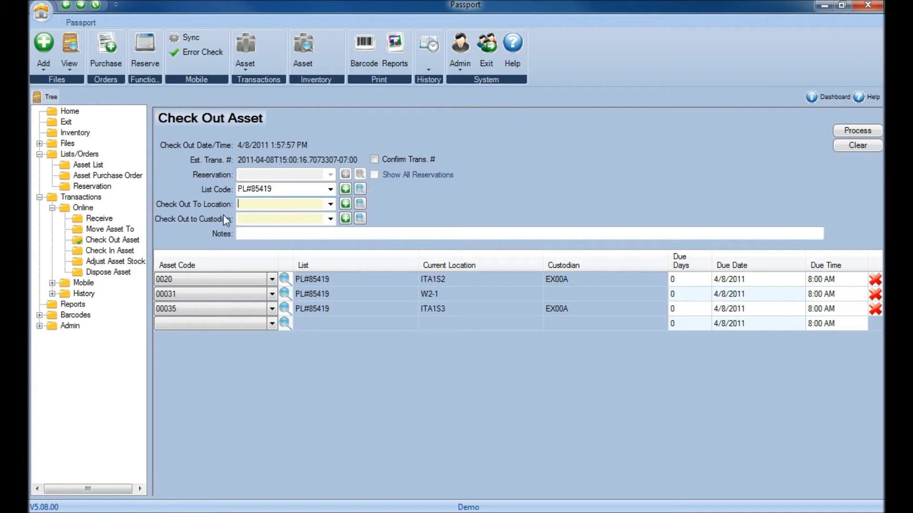
pyautogui.click(255, 203)
pyautogui.write('GTS')
pyautogui.press('Tab')
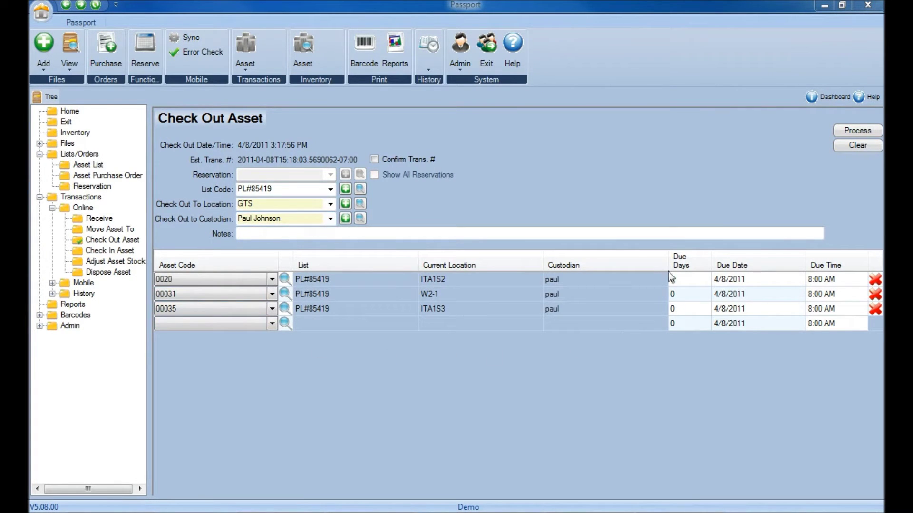
pyautogui.click(861, 133)
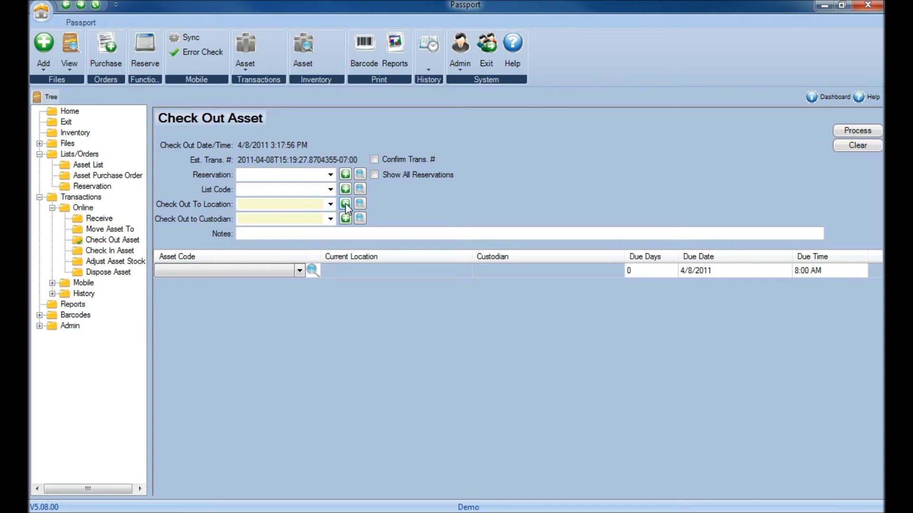
# Set the check-out location to Conf001 and look up the custodian for the check-out.
pyautogui.click(365, 205)
pyautogui.click(261, 218)
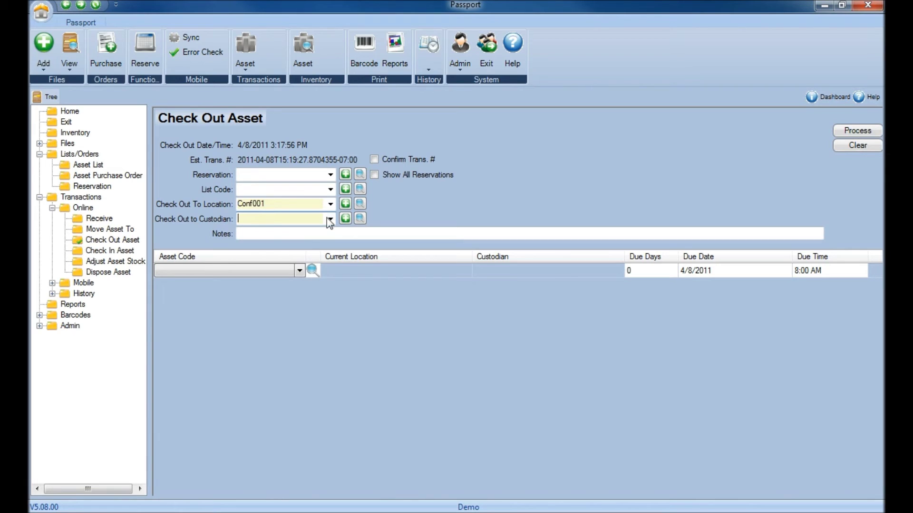
pyautogui.click(361, 218)
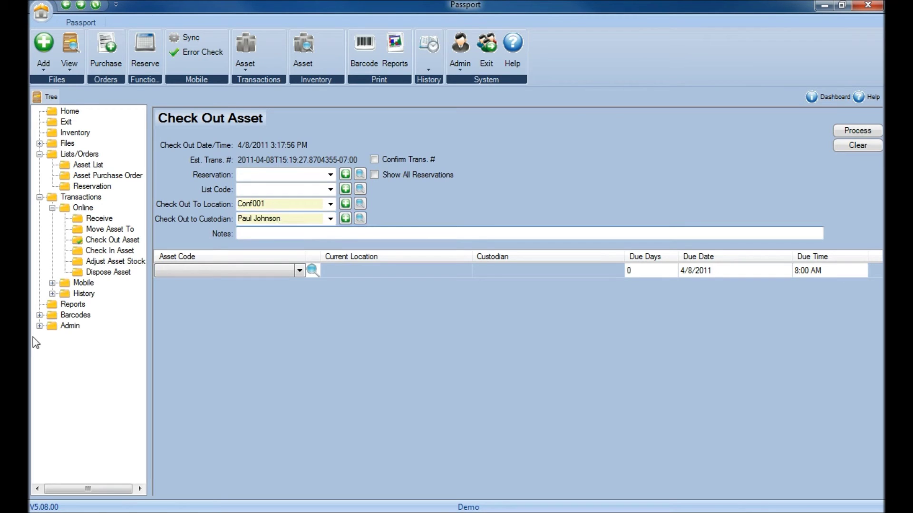
# Add assets A002 and 00043 to the check-out individually, and clear the form.
pyautogui.click(176, 274)
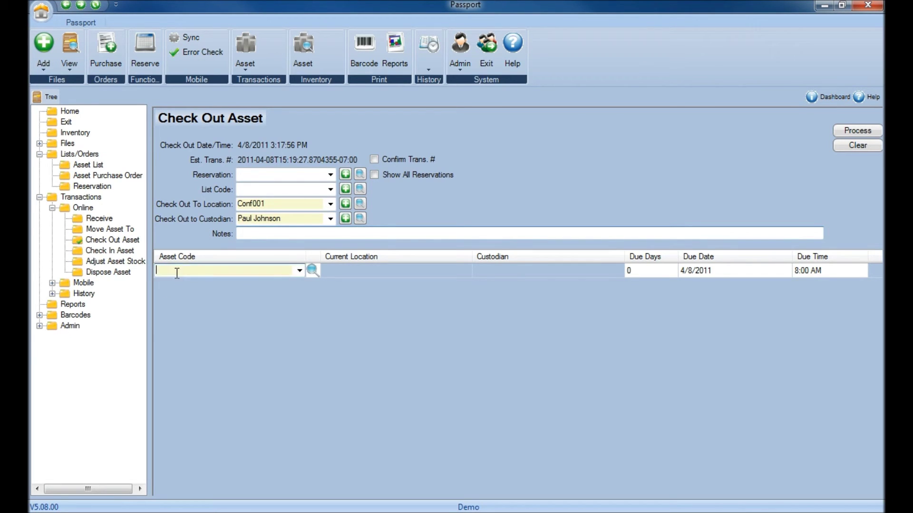
pyautogui.write('a002')
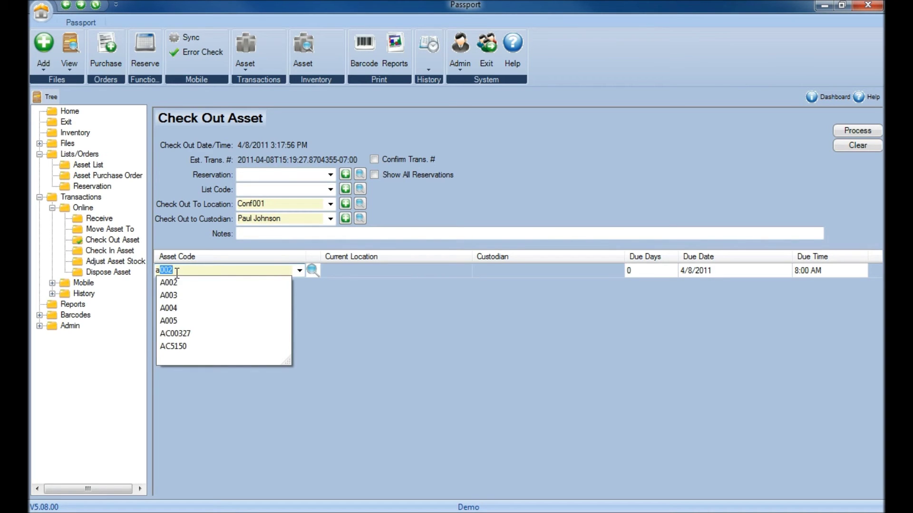
pyautogui.press('Return')
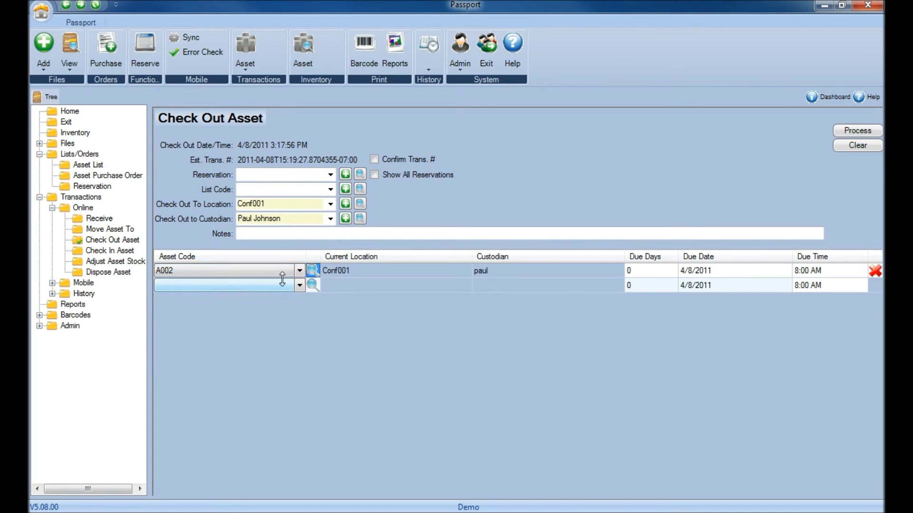
pyautogui.click(299, 286)
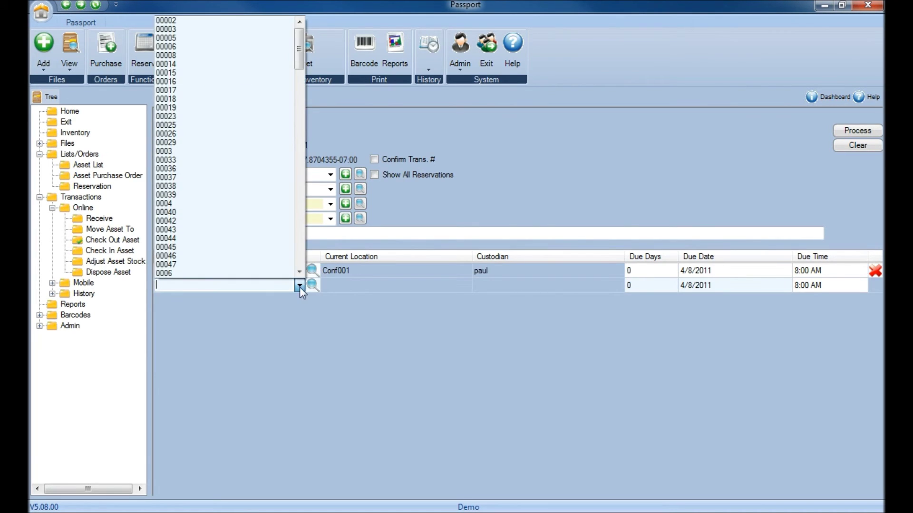
pyautogui.click(244, 230)
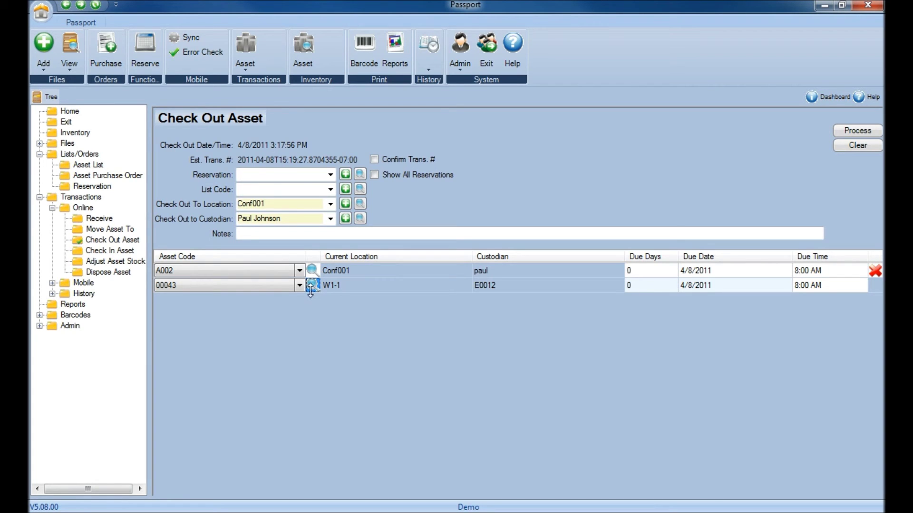
pyautogui.click(851, 142)
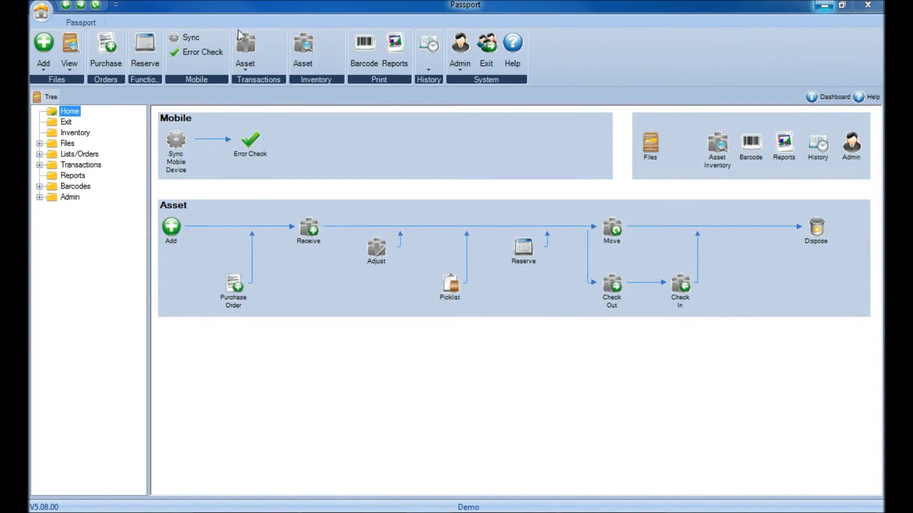
# Open the online transaction form for checking in assets.
pyautogui.click(243, 61)
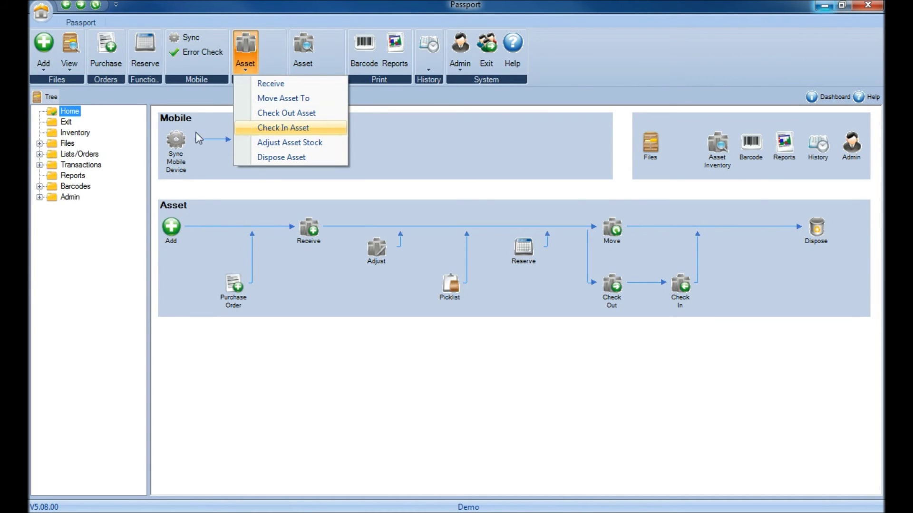
pyautogui.click(117, 239)
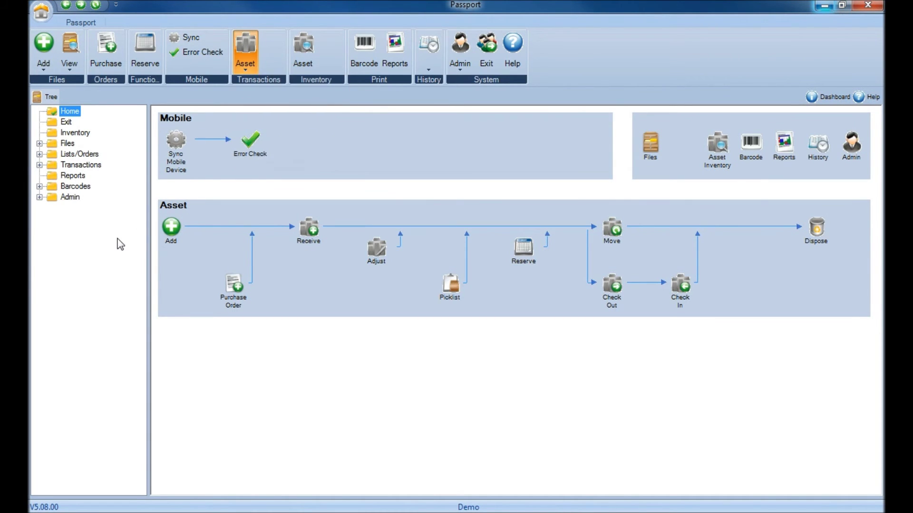
pyautogui.click(39, 165)
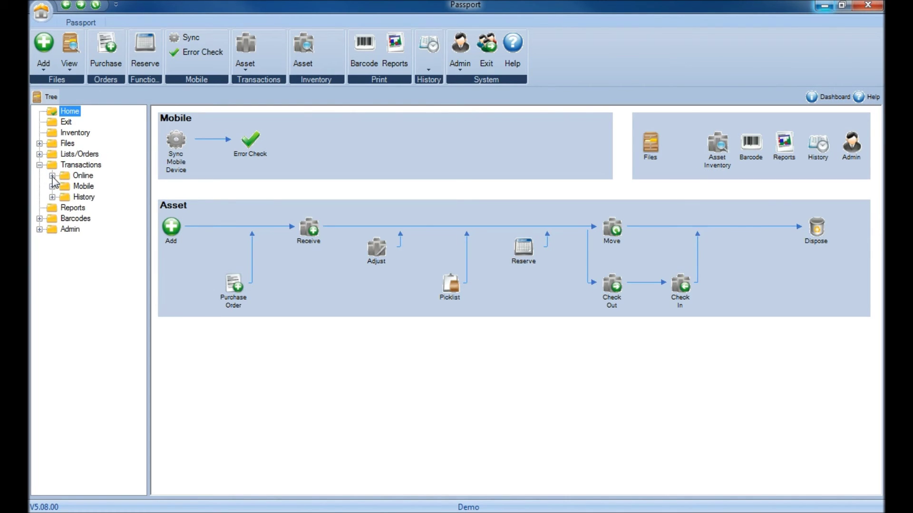
pyautogui.click(52, 176)
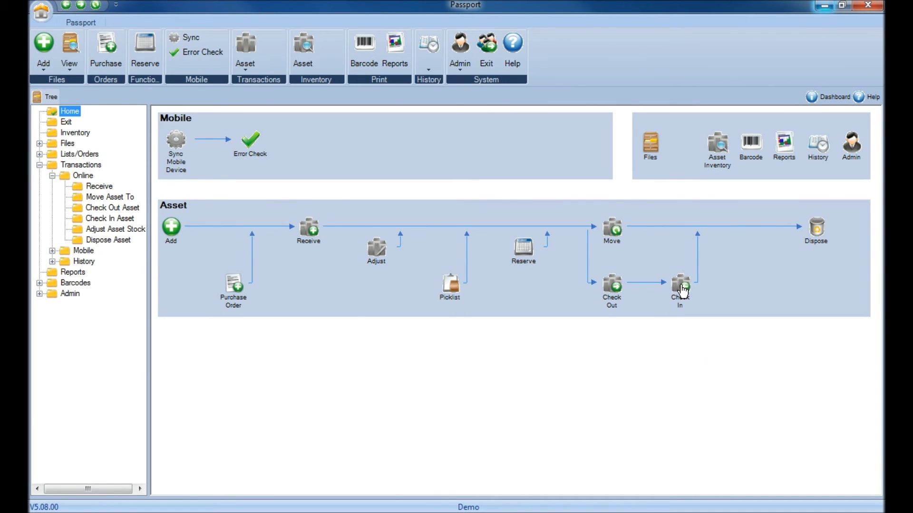
pyautogui.click(681, 286)
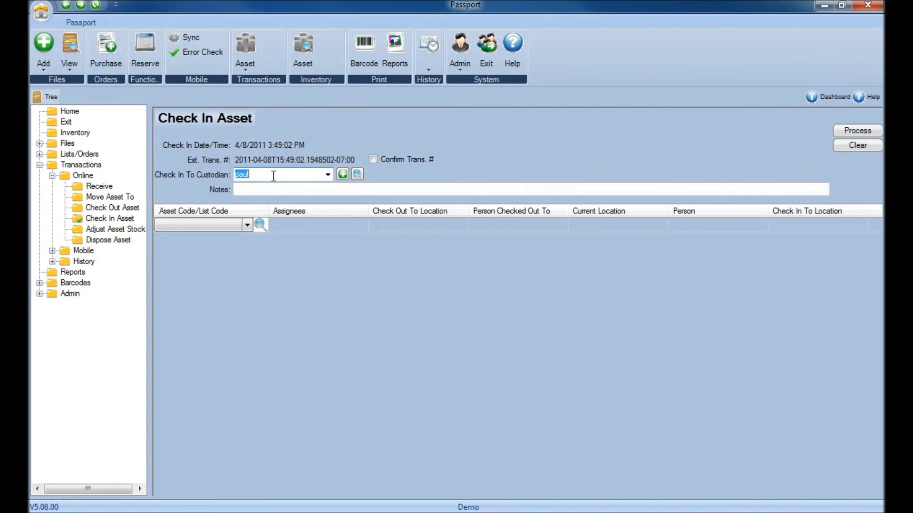
# Choose the check-in custodian by full name, add assets 00031, 00035 and 0020, and process the check-in.
pyautogui.click(304, 172)
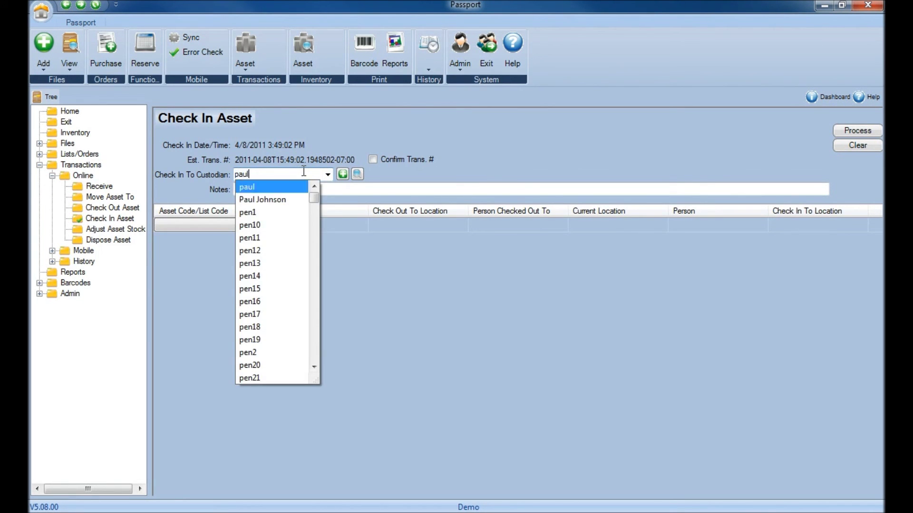
pyautogui.press('Down')
pyautogui.press('Tab')
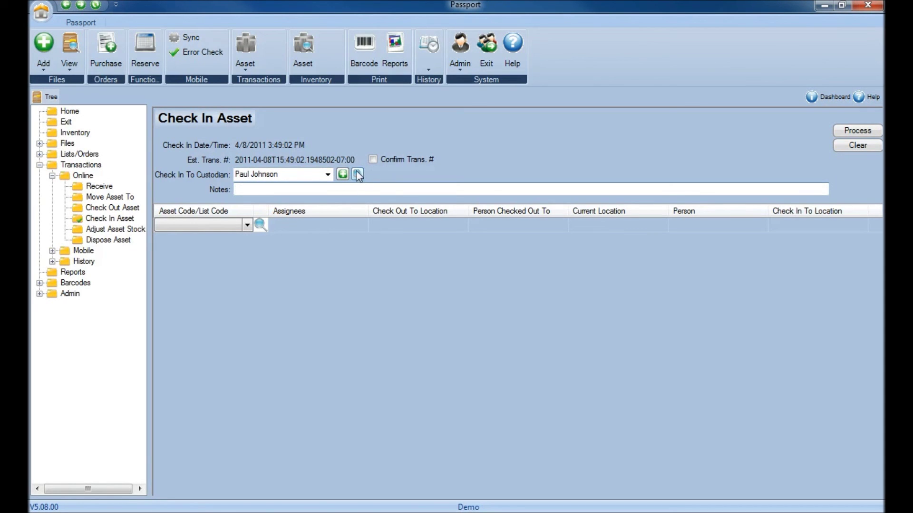
pyautogui.click(262, 224)
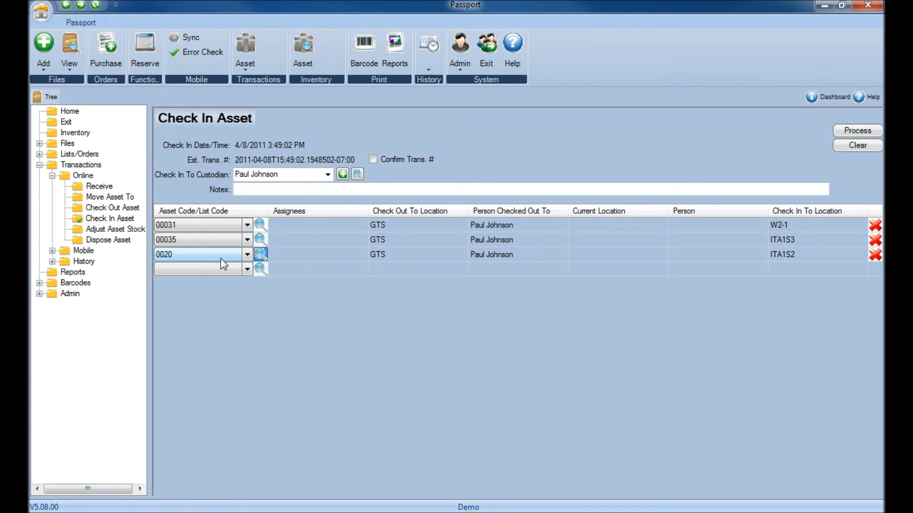
pyautogui.click(869, 134)
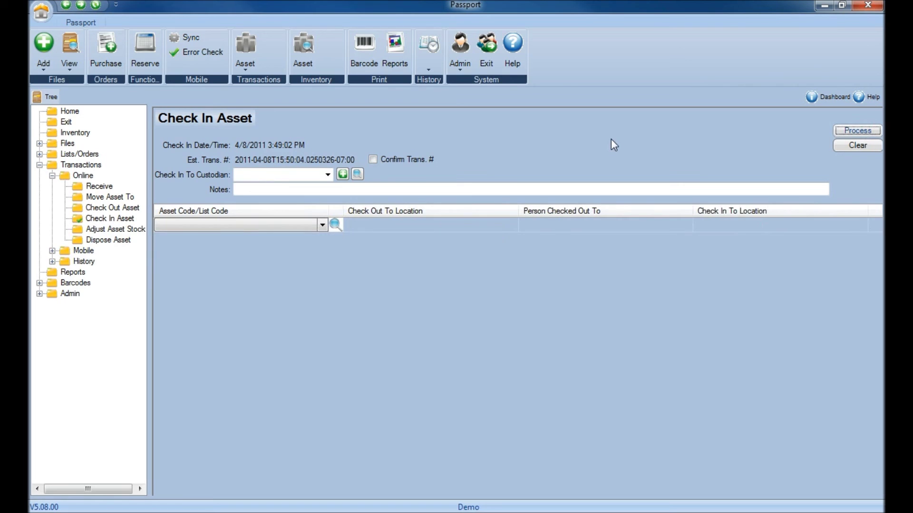